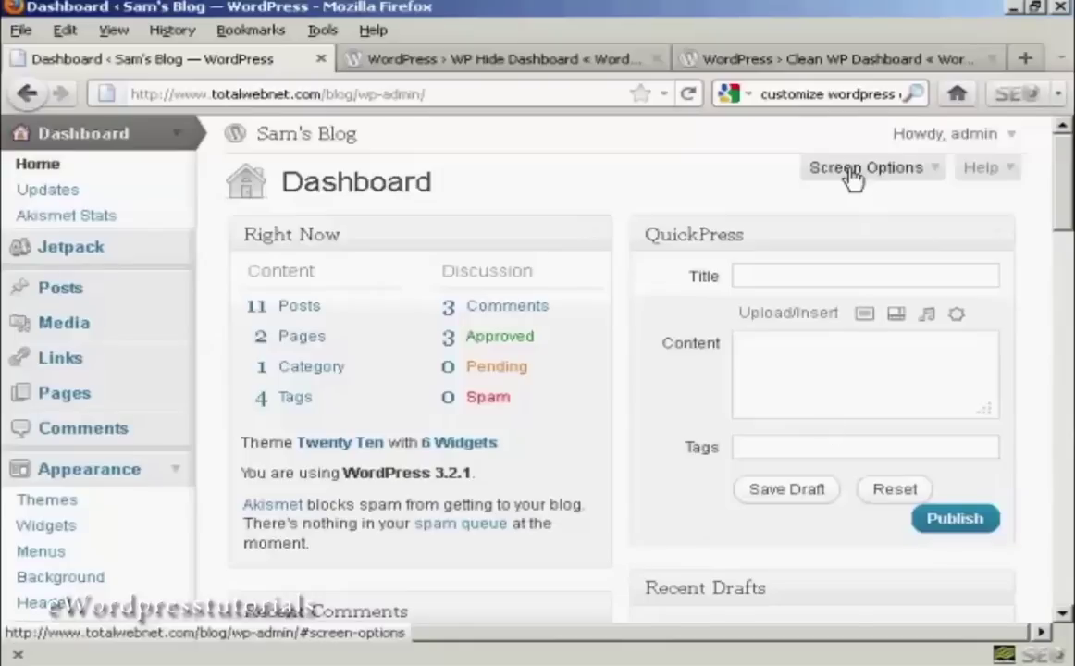
# Uncheck WordPress Blog and Other WordPress News in Screen Options, then review the dashboard.
pyautogui.click(934, 171)
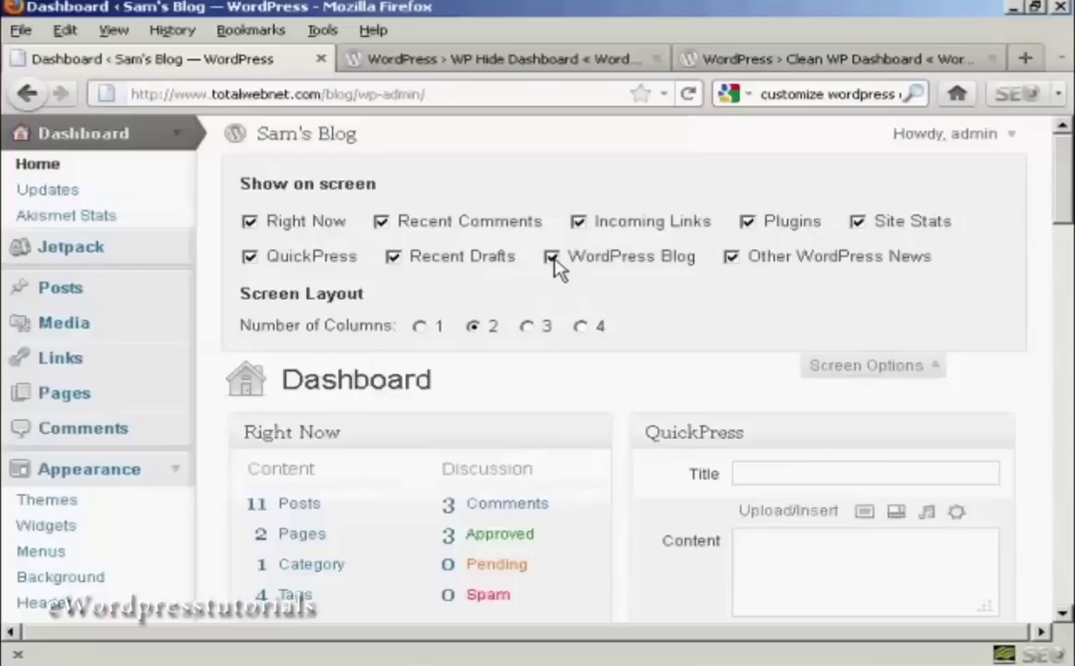
pyautogui.click(555, 263)
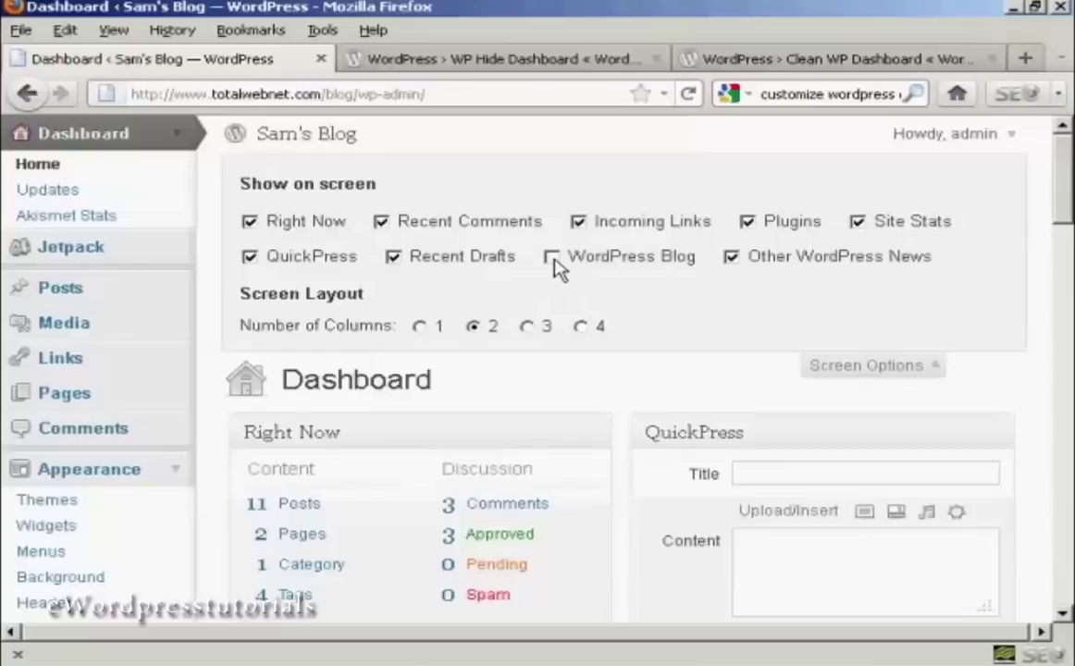
pyautogui.click(734, 260)
pyautogui.scroll(-1, 1064, 179)
pyautogui.moveTo(1063, 179); pyautogui.dragTo(1064, 291)
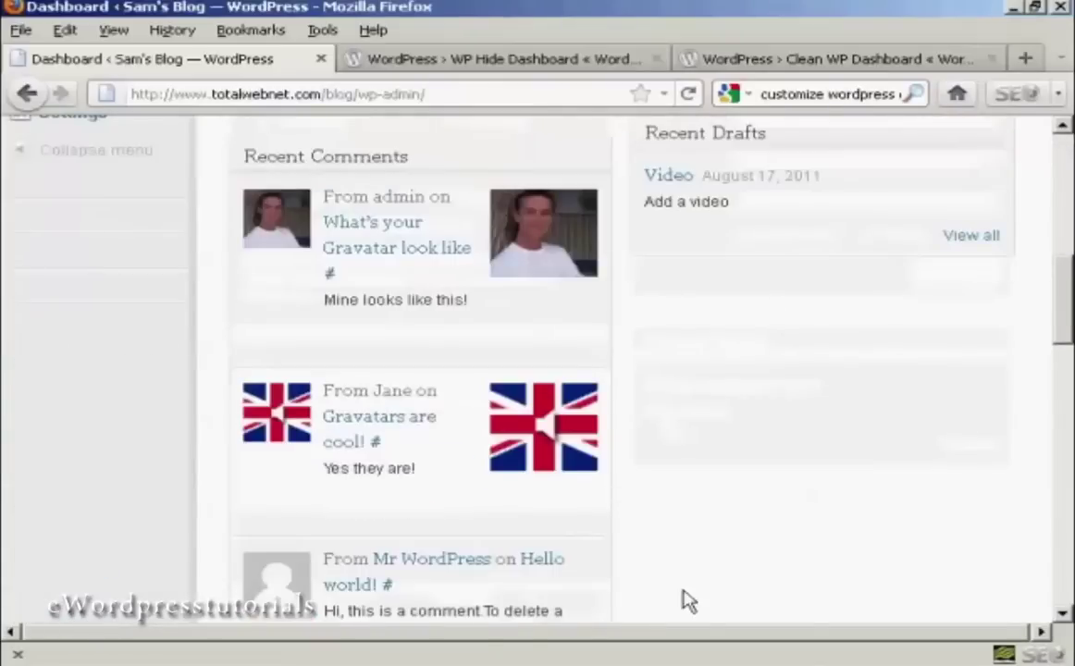
pyautogui.scroll(-5, 1060, 271)
pyautogui.scroll(-4, 1069, 157)
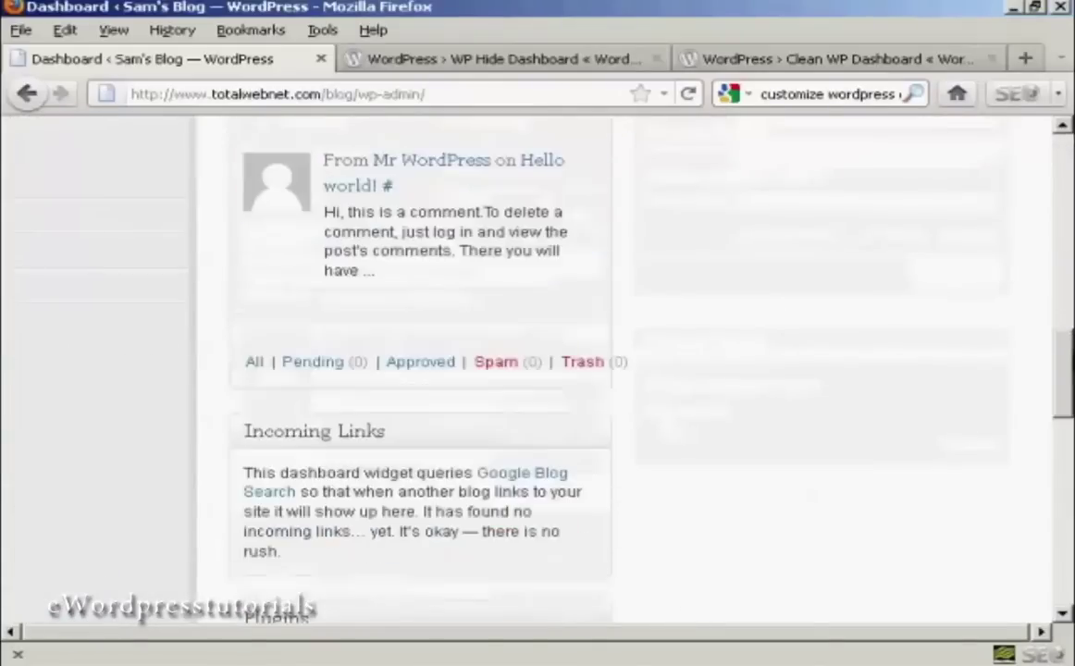
pyautogui.scroll(-4, 1068, 157)
pyautogui.scroll(12, 1068, 158)
pyautogui.scroll(6, 1068, 158)
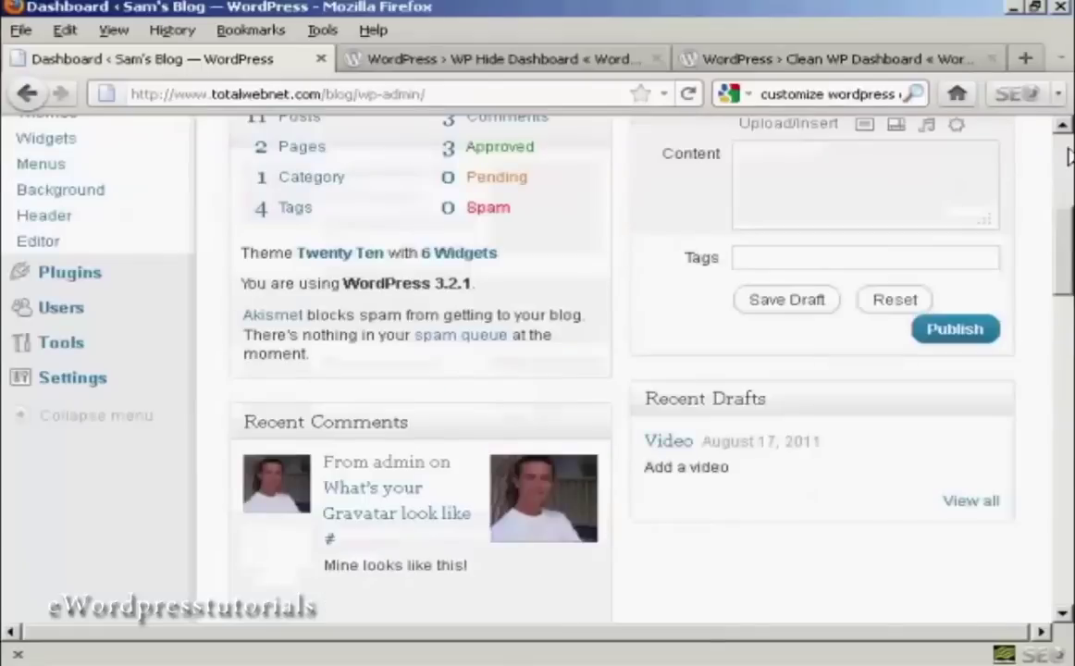
pyautogui.scroll(8, 1069, 158)
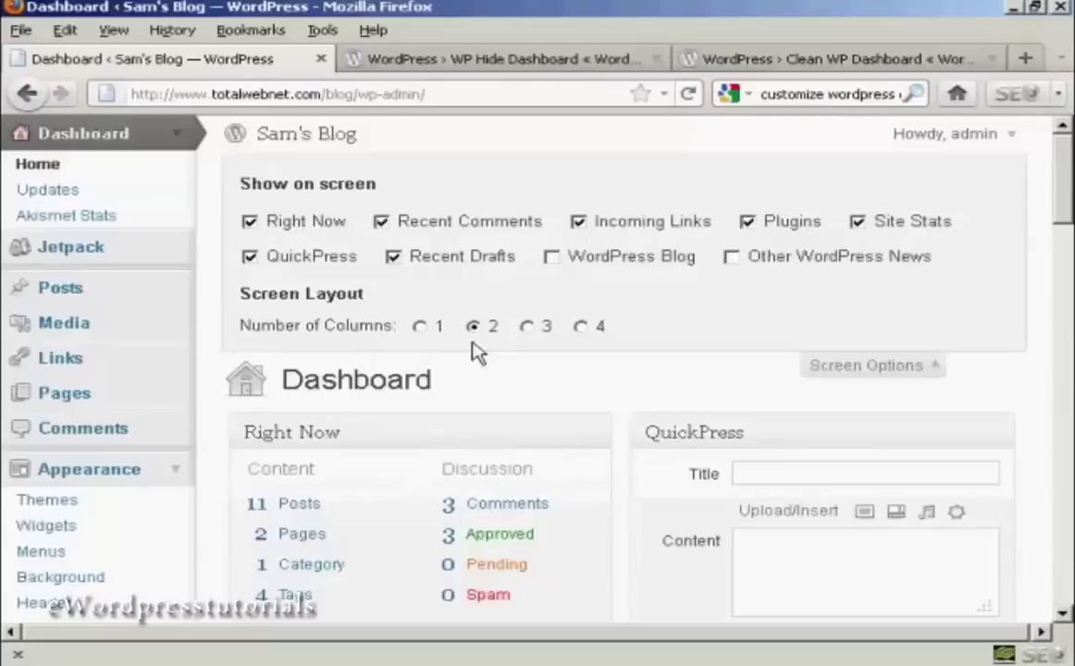
# Try the dashboard with 1 column, then set it back to 2 columns.
pyautogui.click(421, 327)
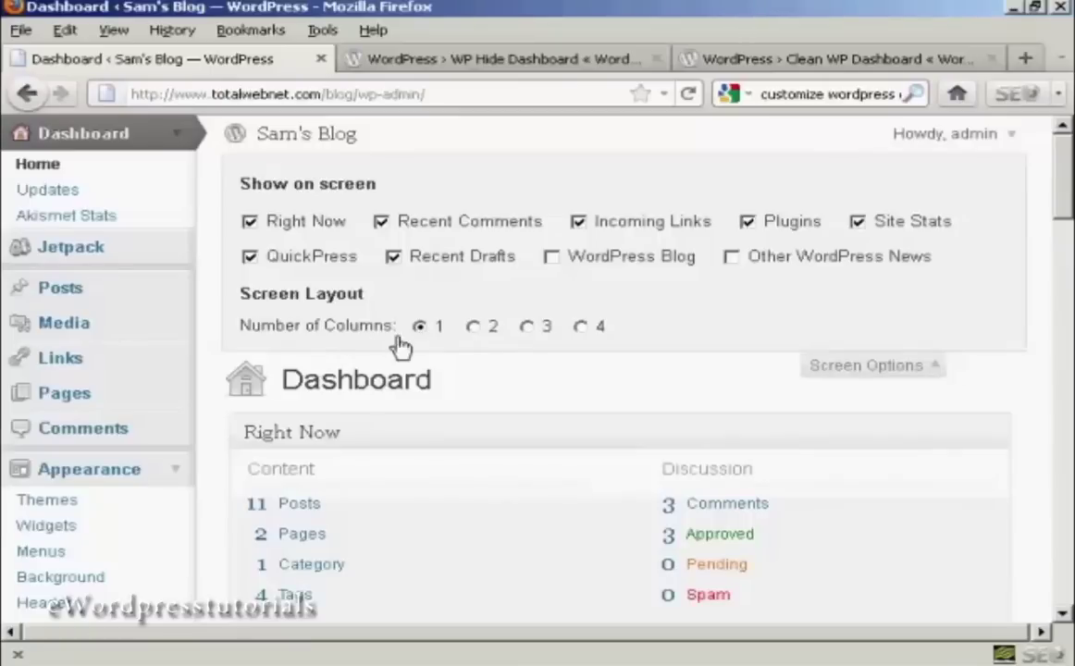
pyautogui.moveTo(1066, 177)
pyautogui.mouseDown()
pyautogui.moveTo(1068, 335)
pyautogui.moveTo(1062, 159)
pyautogui.mouseUp()
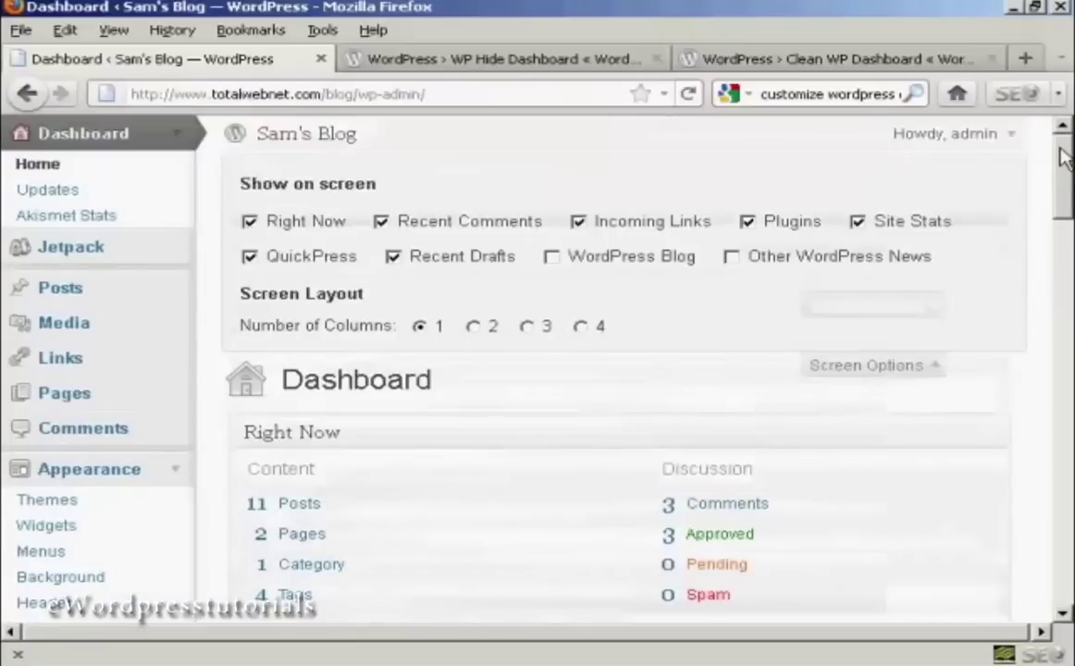
pyautogui.click(474, 327)
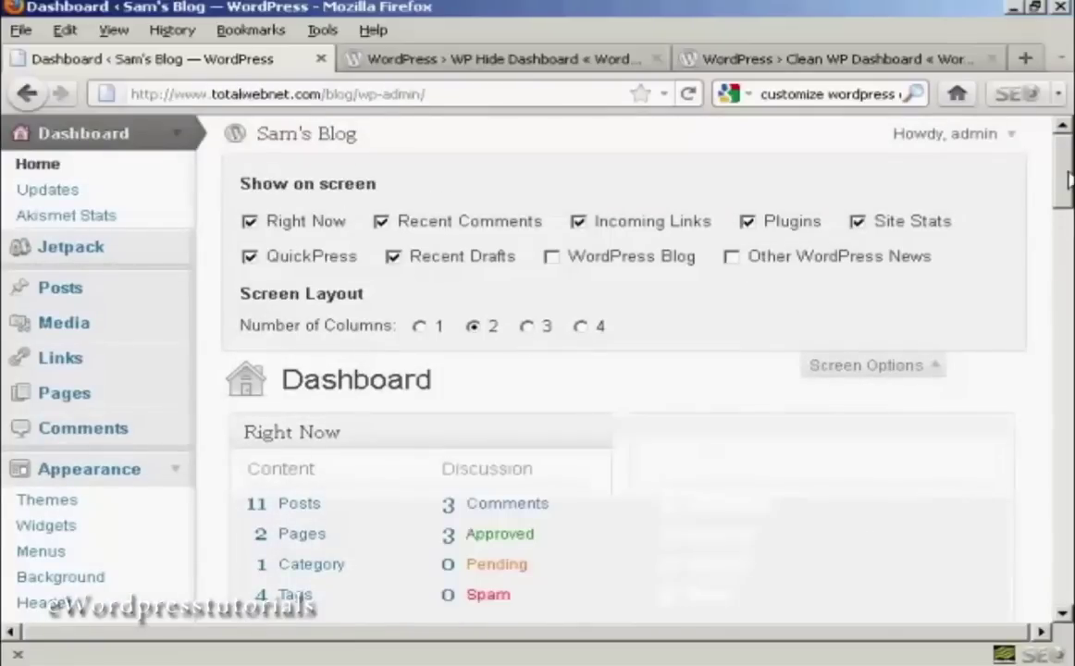
# Collapse the Recent Comments widget and drag it into the right-hand column.
pyautogui.moveTo(1064, 176); pyautogui.dragTo(1071, 222)
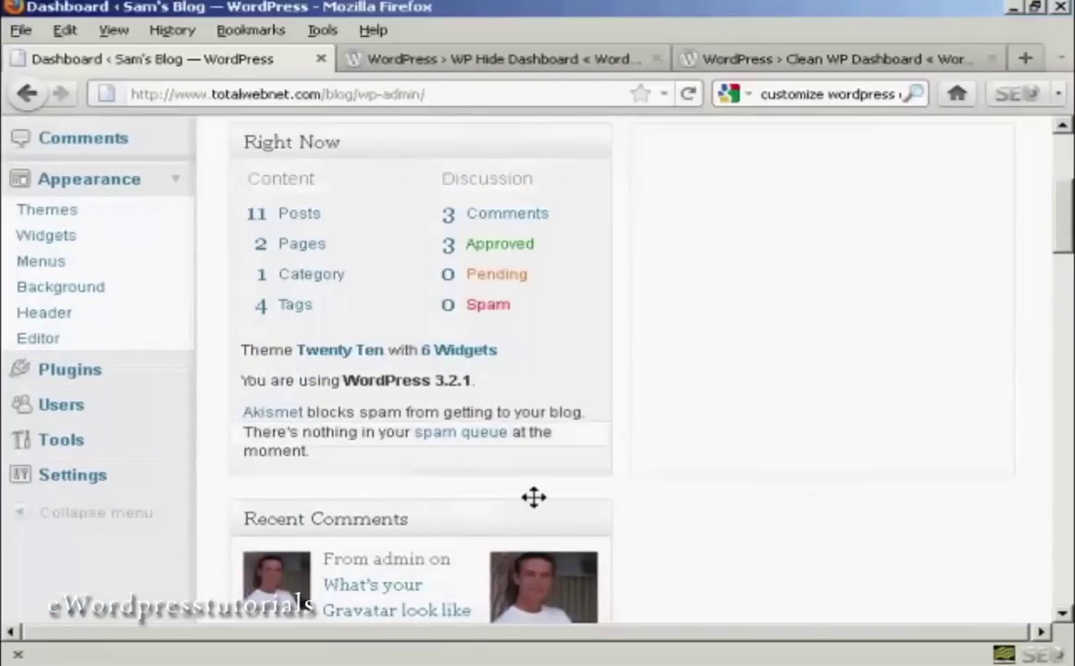
pyautogui.moveTo(370, 519)
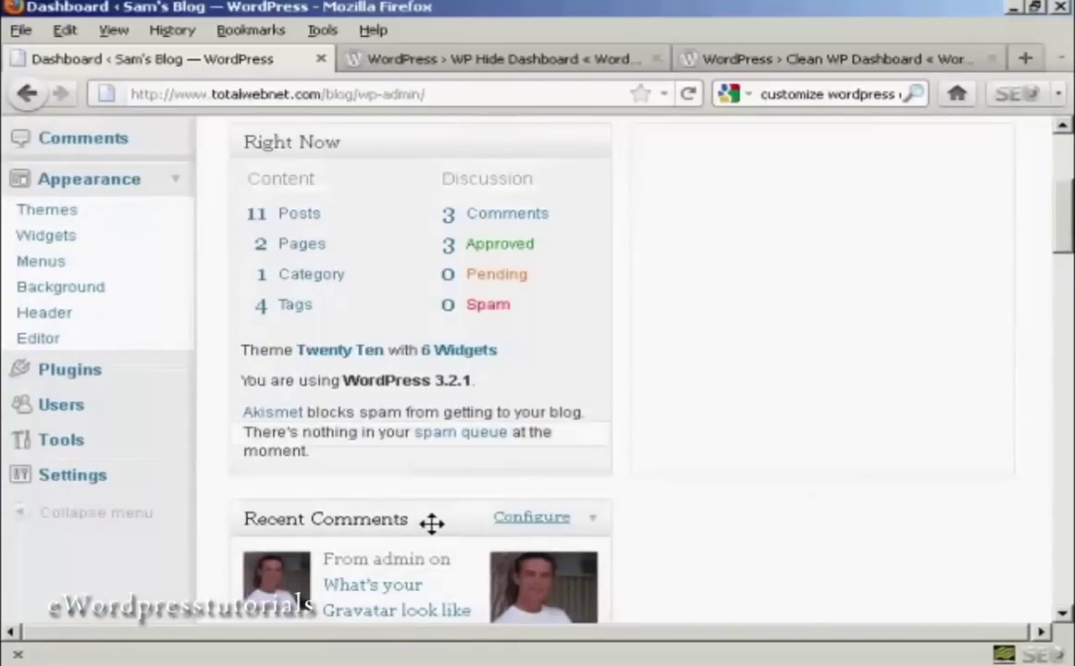
pyautogui.click(432, 523)
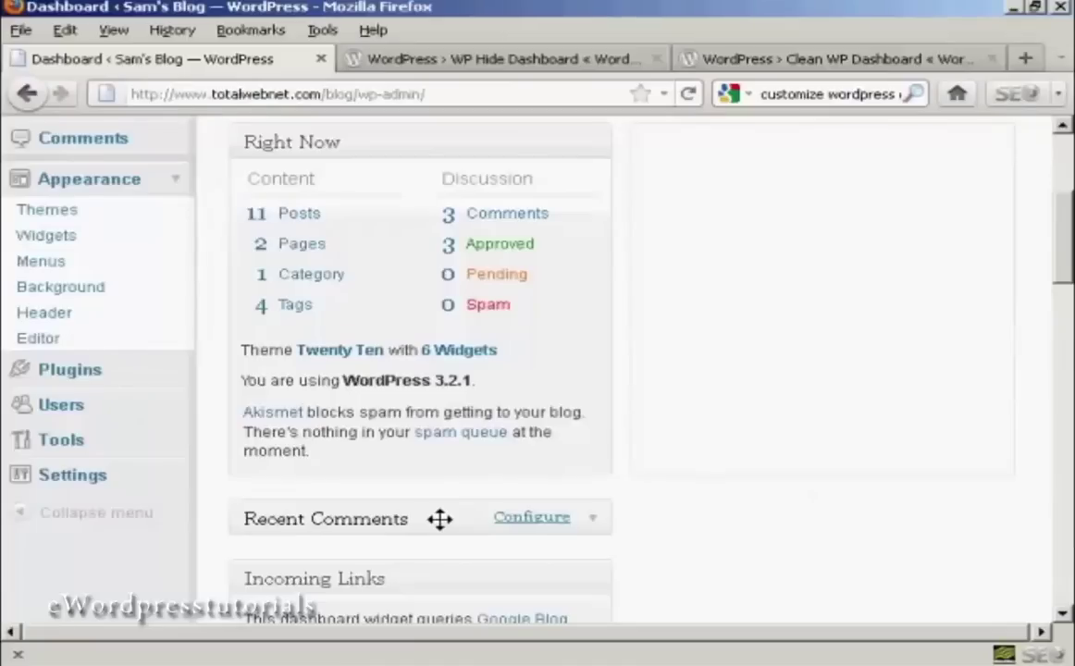
pyautogui.moveTo(440, 519)
pyautogui.mouseDown()
pyautogui.moveTo(914, 195)
pyautogui.moveTo(878, 148)
pyautogui.mouseUp()
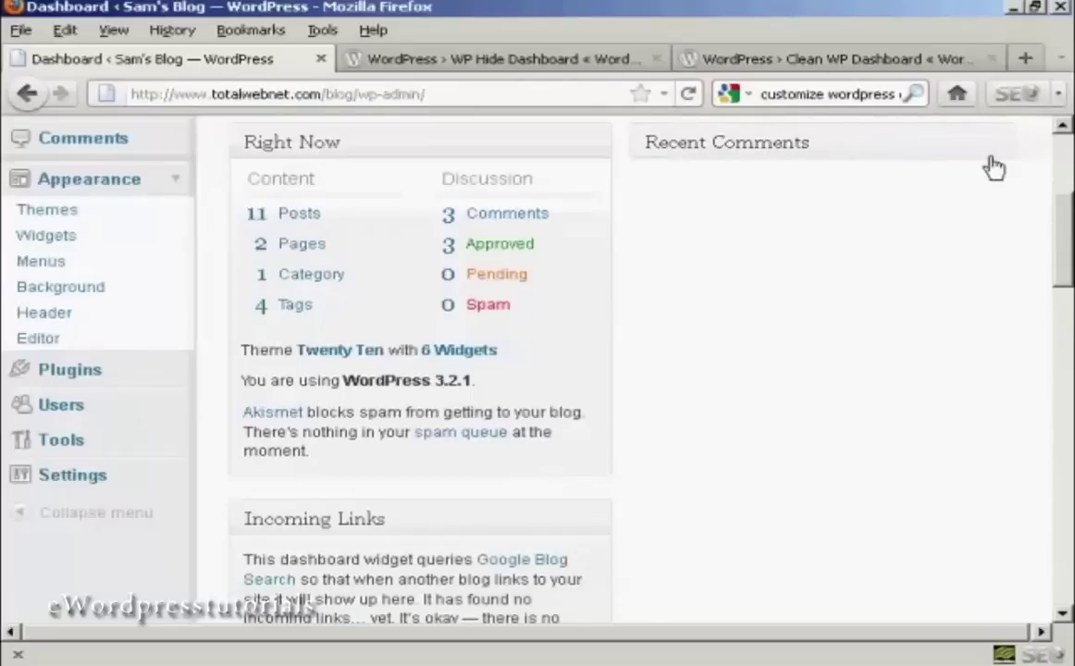
# Review the rearranged two-column dashboard and close Screen Options.
pyautogui.moveTo(1064, 233); pyautogui.dragTo(1071, 199)
pyautogui.scroll(-3, 982, 257)
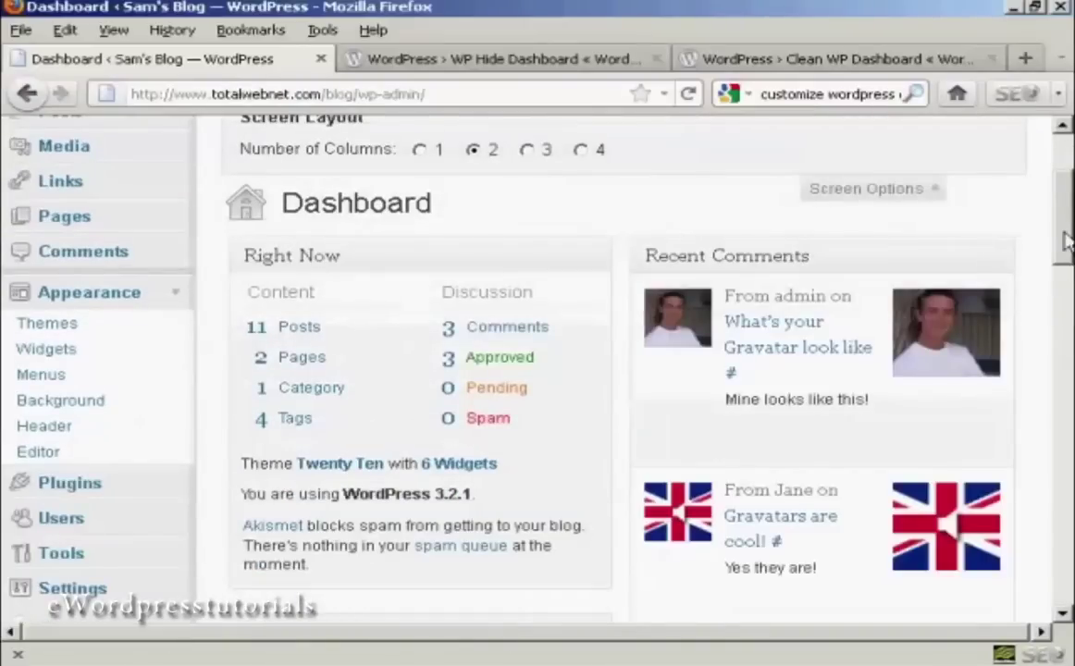
pyautogui.moveTo(1066, 243); pyautogui.dragTo(1066, 332)
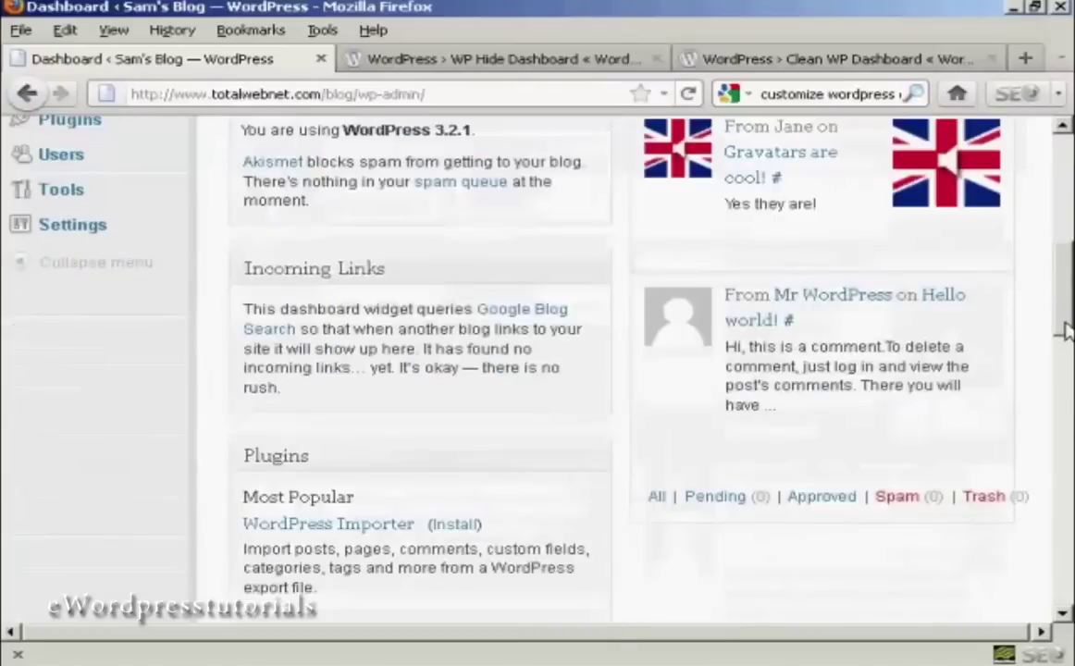
pyautogui.moveTo(1065, 331); pyautogui.dragTo(1065, 222)
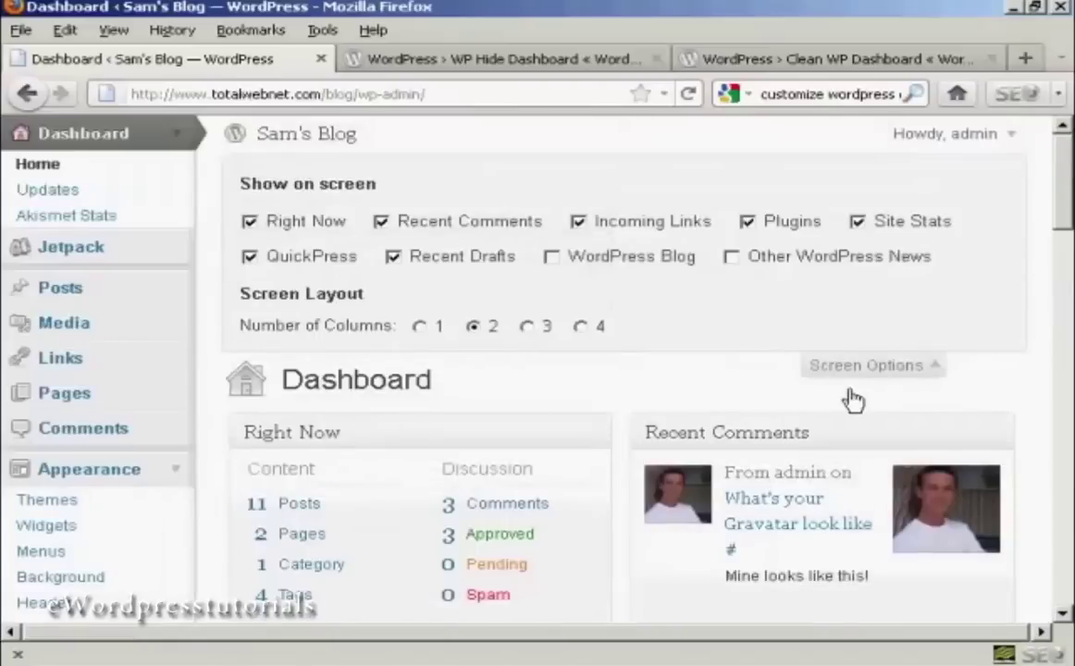
pyautogui.click(936, 370)
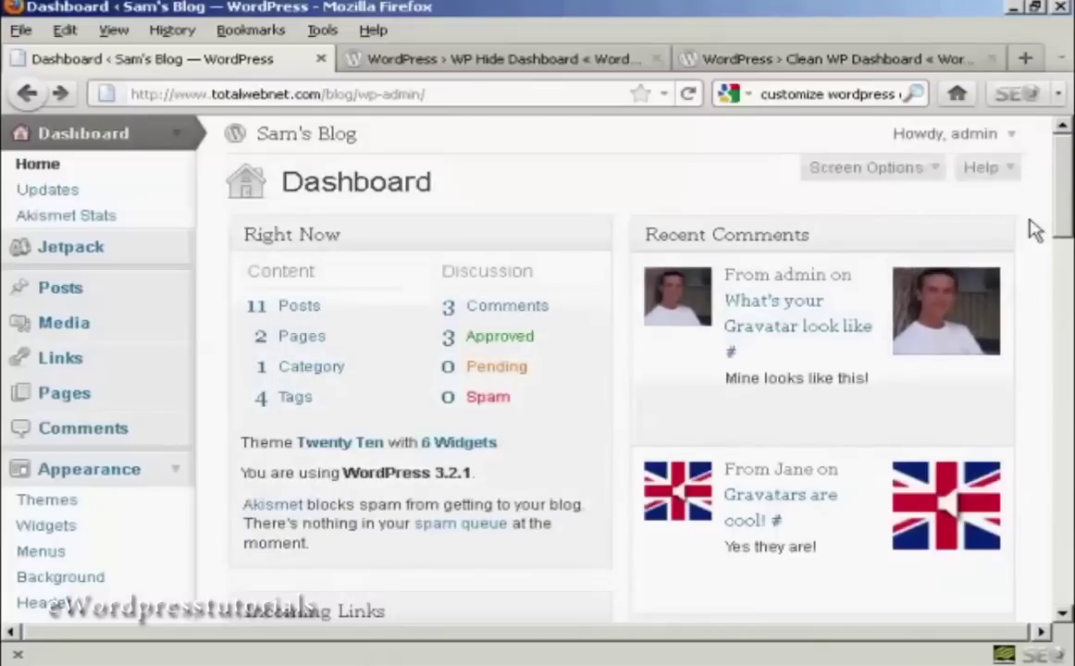
pyautogui.moveTo(820, 234)
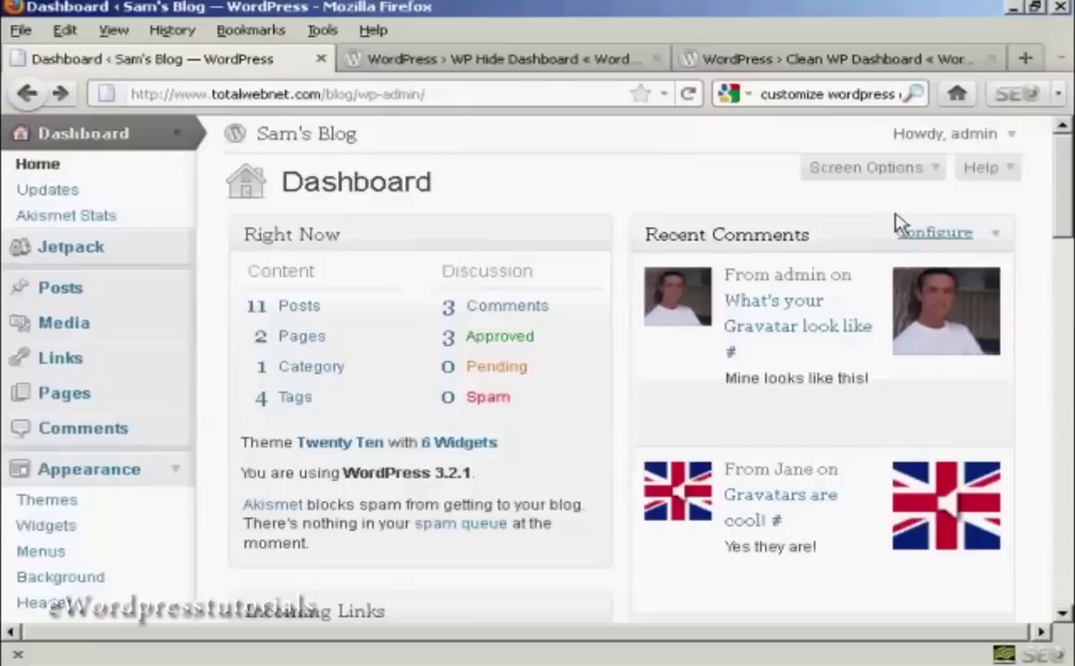
# Change the Recent Comments widget's comment count from 5 to 4 and submit.
pyautogui.click(953, 239)
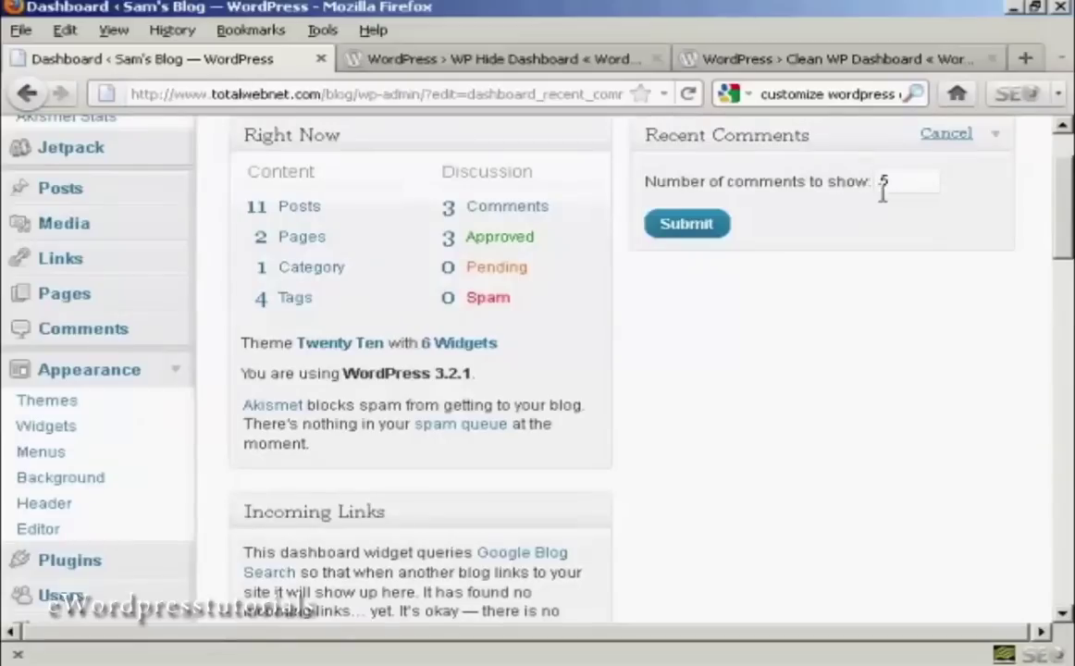
pyautogui.moveTo(876, 181); pyautogui.dragTo(900, 181)
pyautogui.write('4')
pyautogui.click(694, 237)
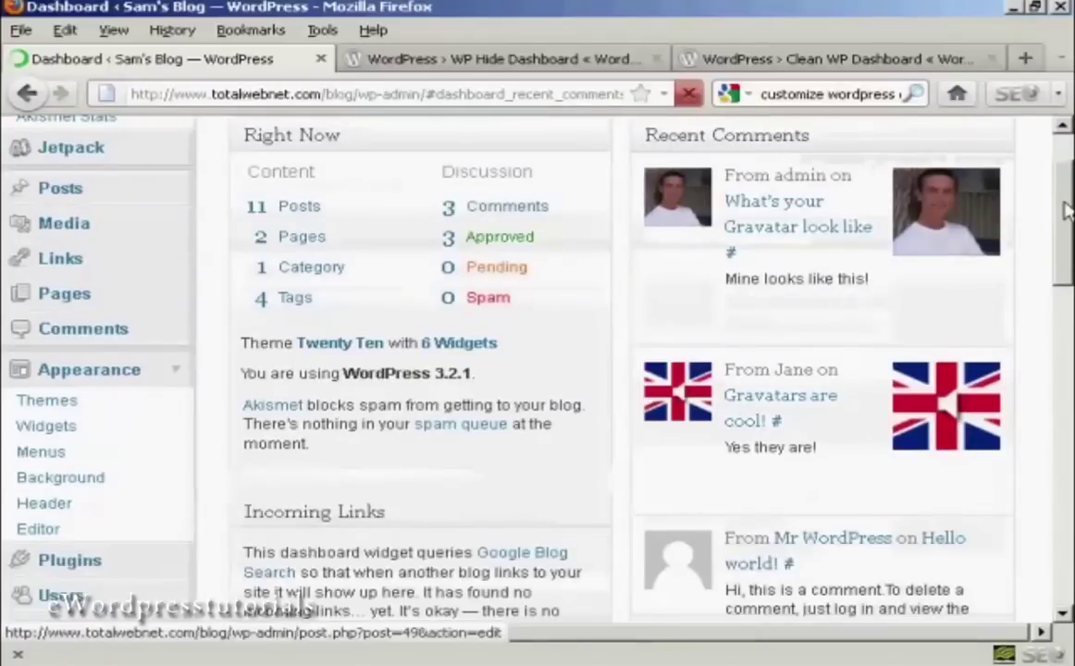
pyautogui.moveTo(1066, 222); pyautogui.dragTo(1065, 324)
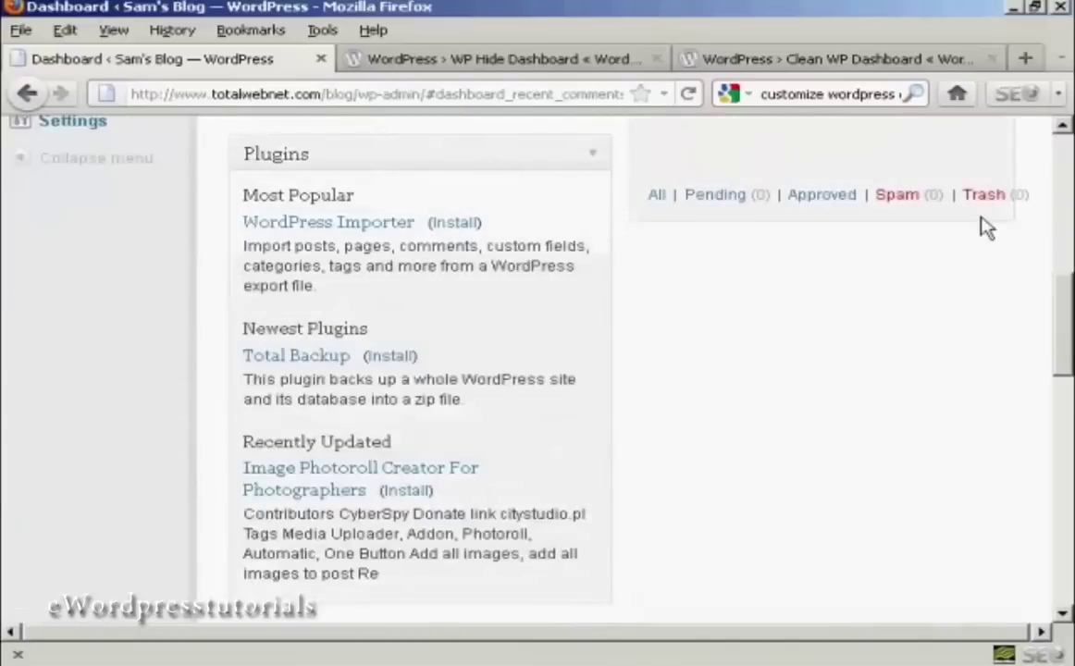
pyautogui.moveTo(1063, 288); pyautogui.dragTo(1063, 217)
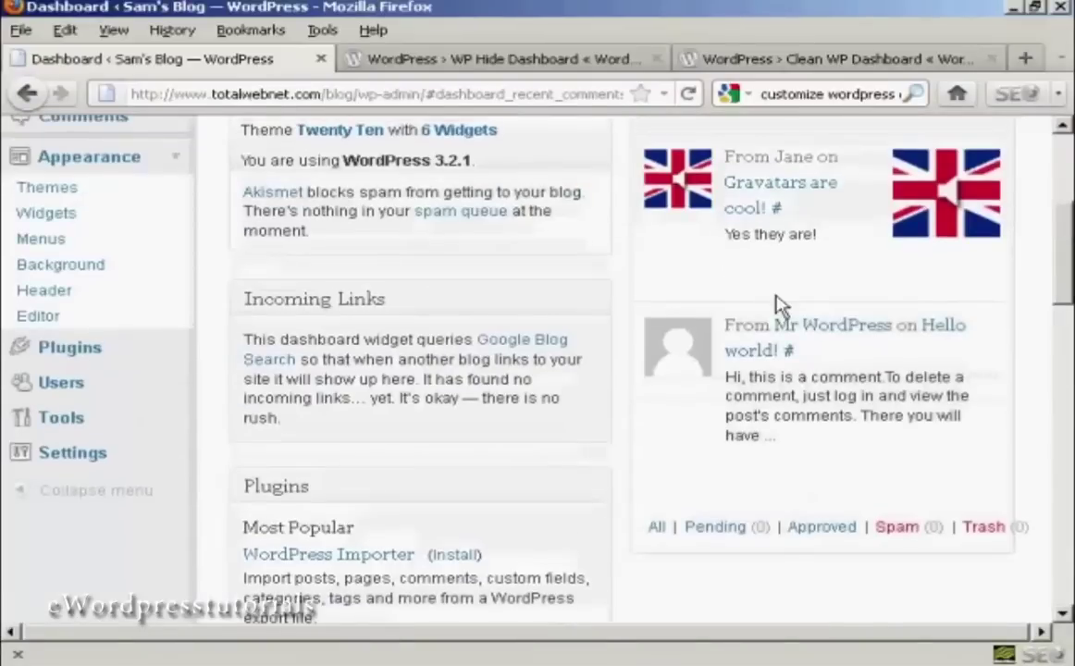
# Set the Incoming Links widget to 12 items, then go to the WP Hide Dashboard plugin page.
pyautogui.click(544, 303)
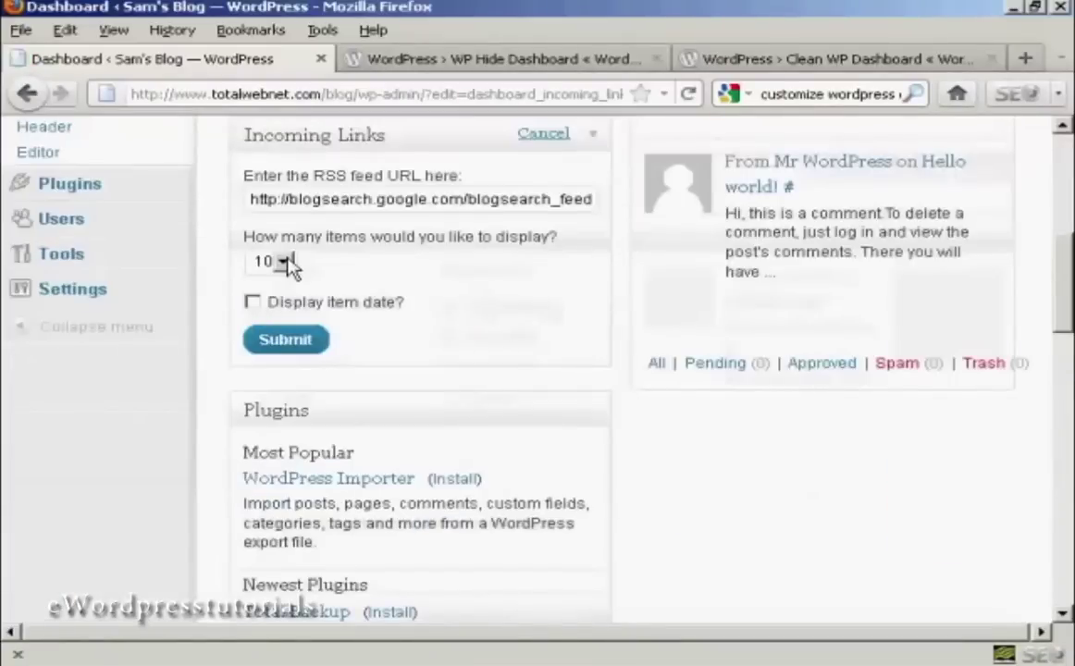
pyautogui.click(285, 263)
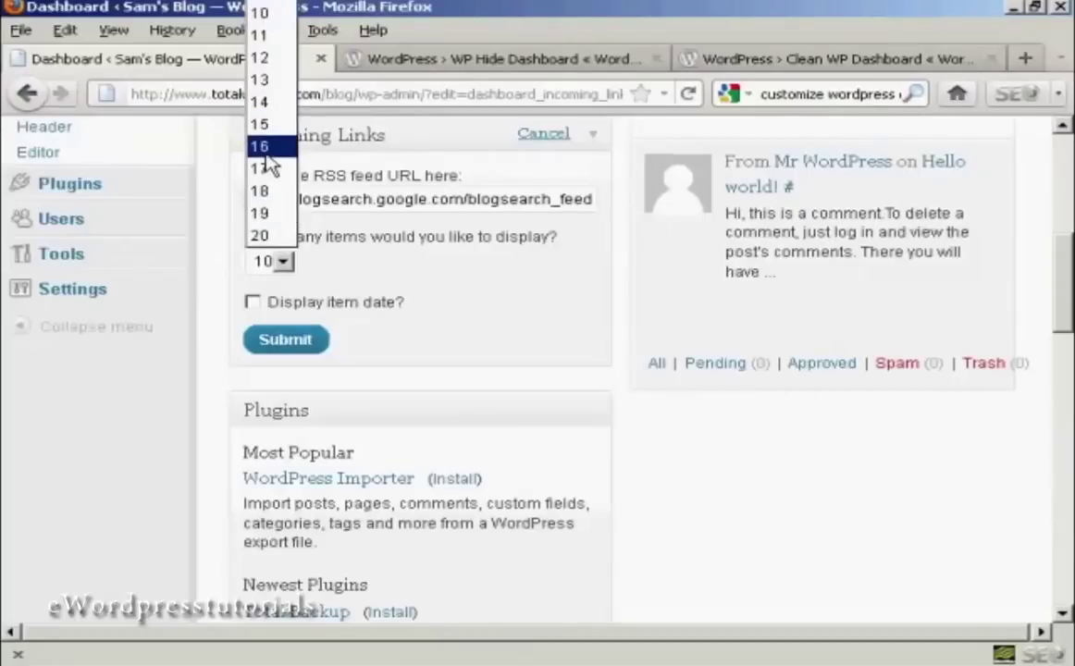
pyautogui.click(266, 56)
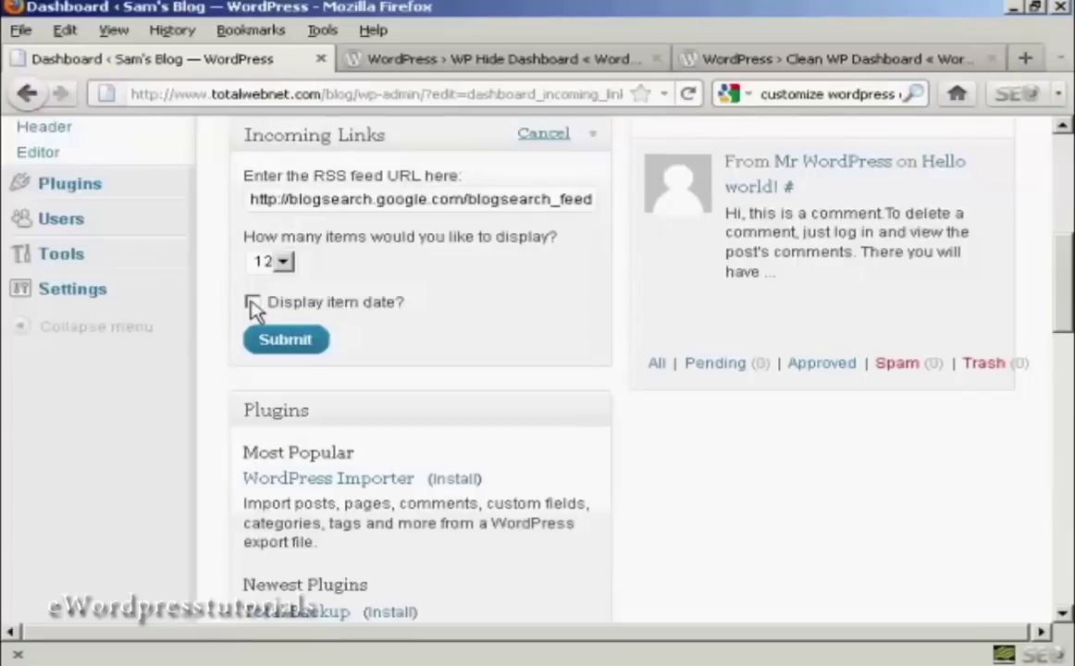
pyautogui.click(290, 348)
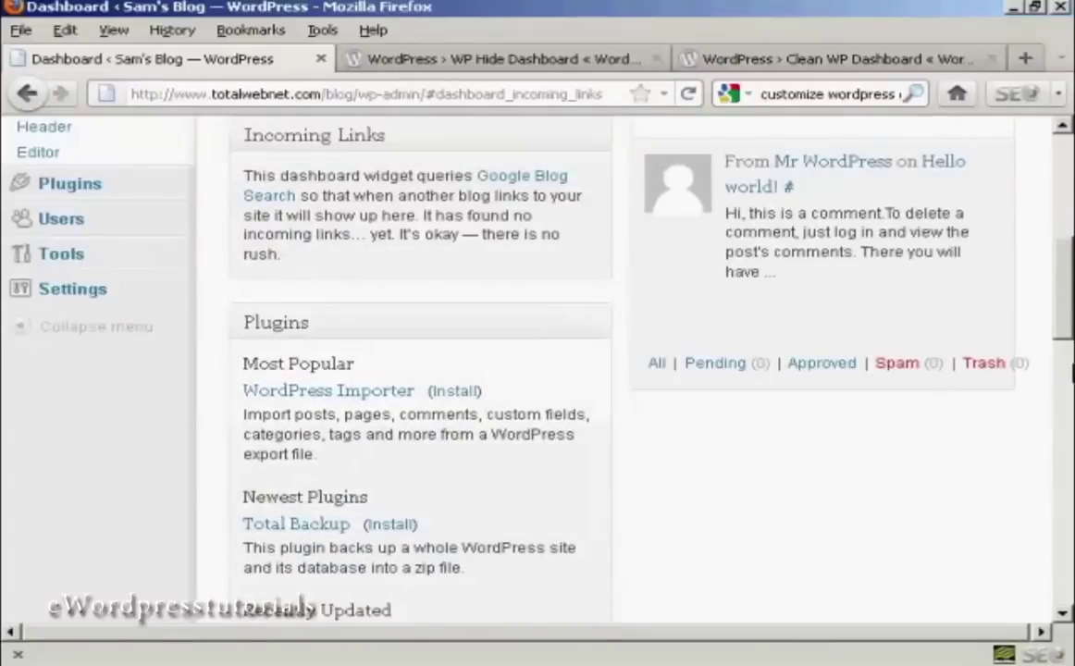
pyautogui.moveTo(1062, 315); pyautogui.dragTo(1061, 199)
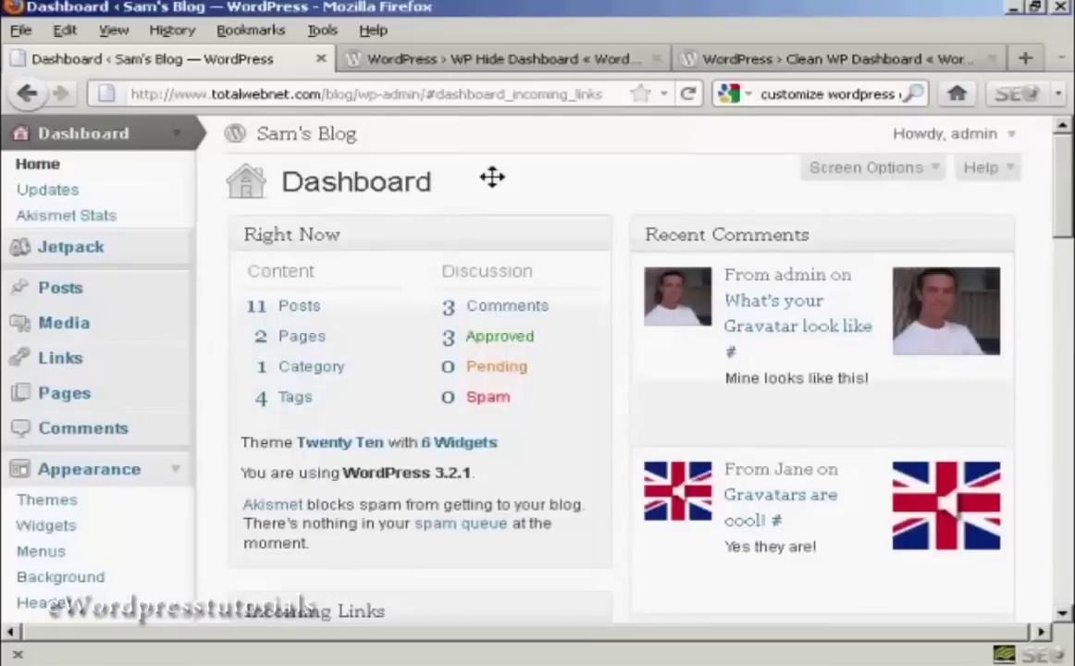
pyautogui.click(560, 66)
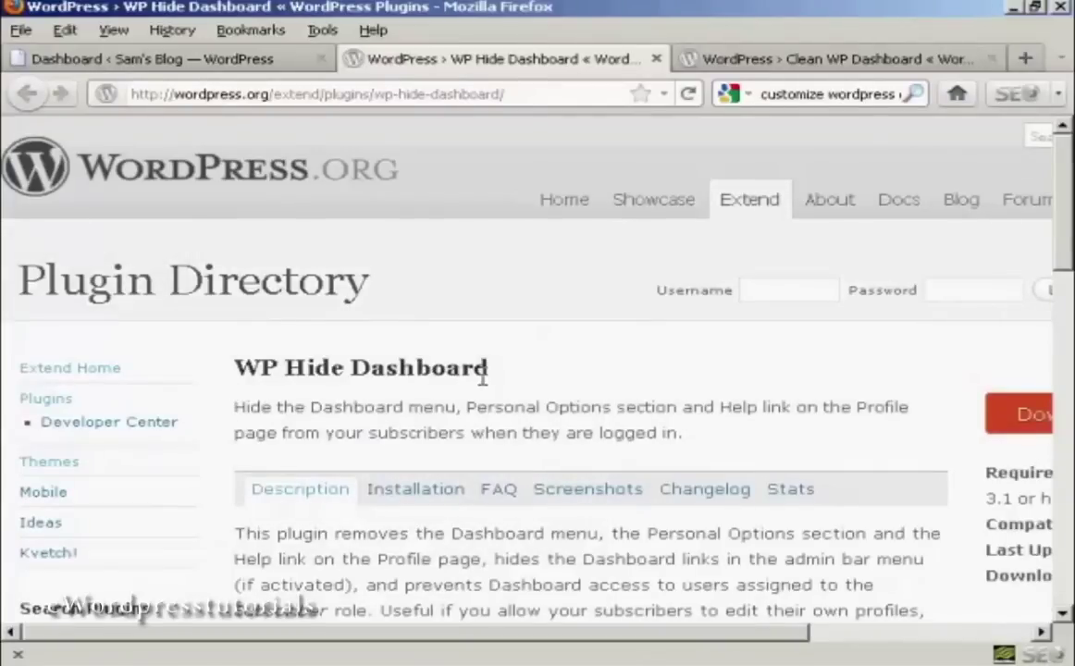
# Switch to the Clean WP Dashboard plugin page.
pyautogui.click(809, 67)
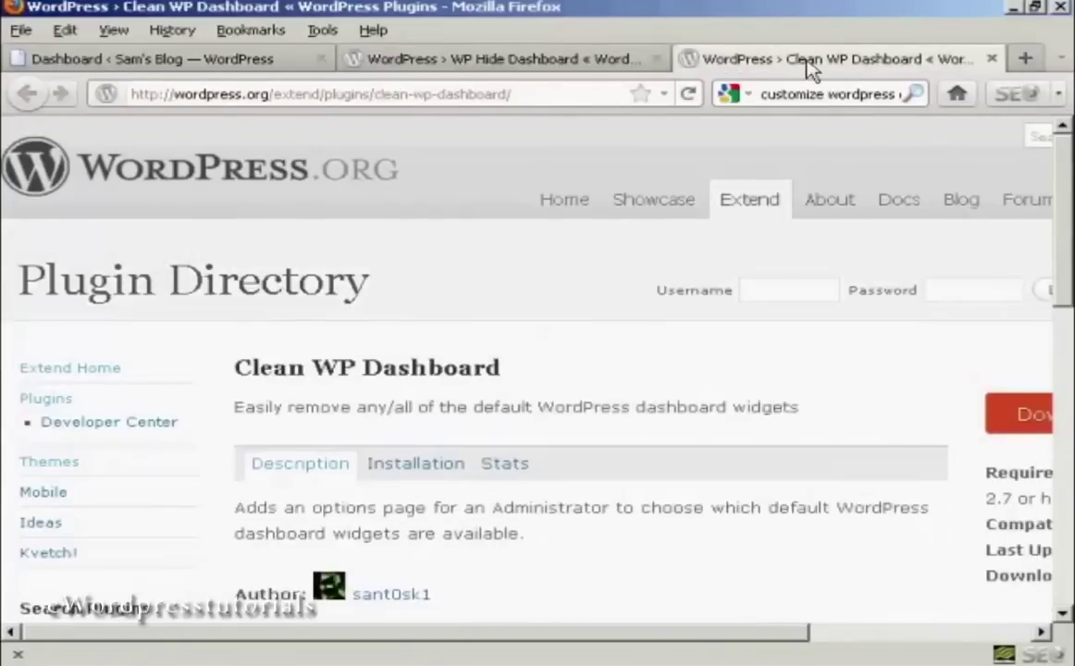